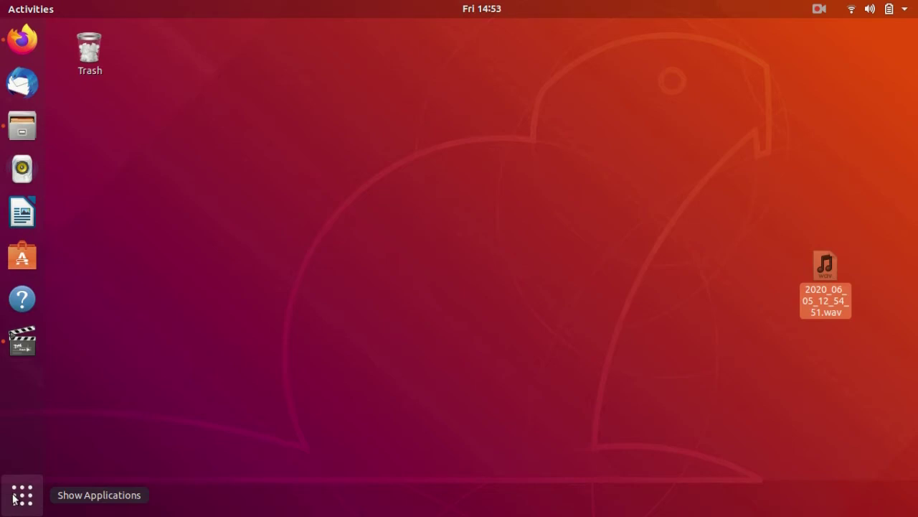
Start LibreOffice Impress from the Ubuntu Show Applications grid
click(14, 497)
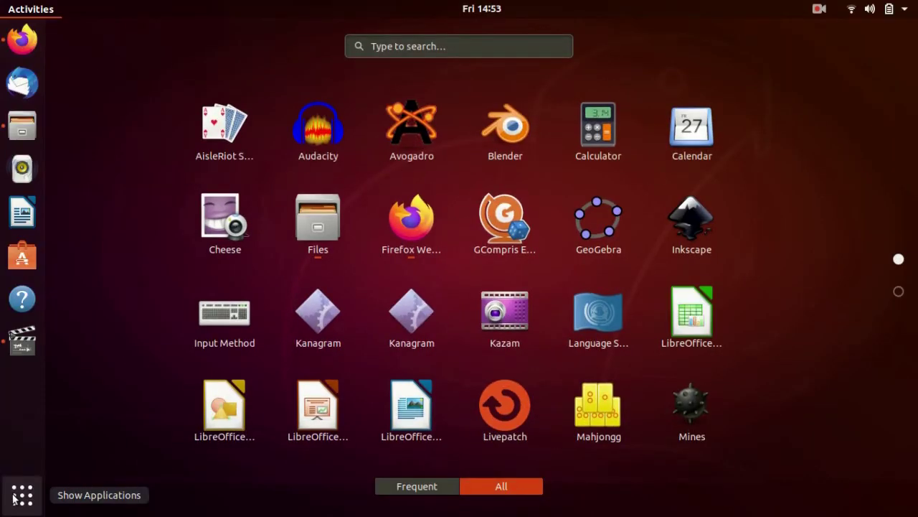
click(899, 292)
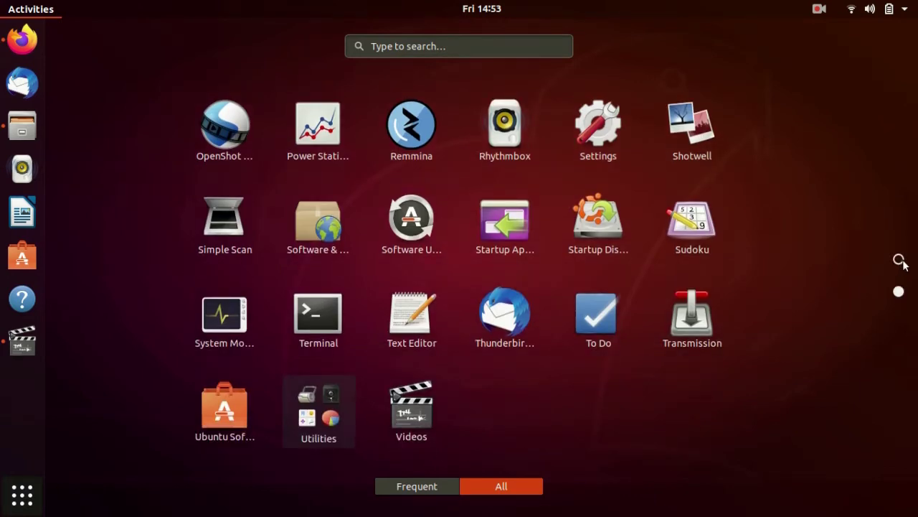
click(901, 262)
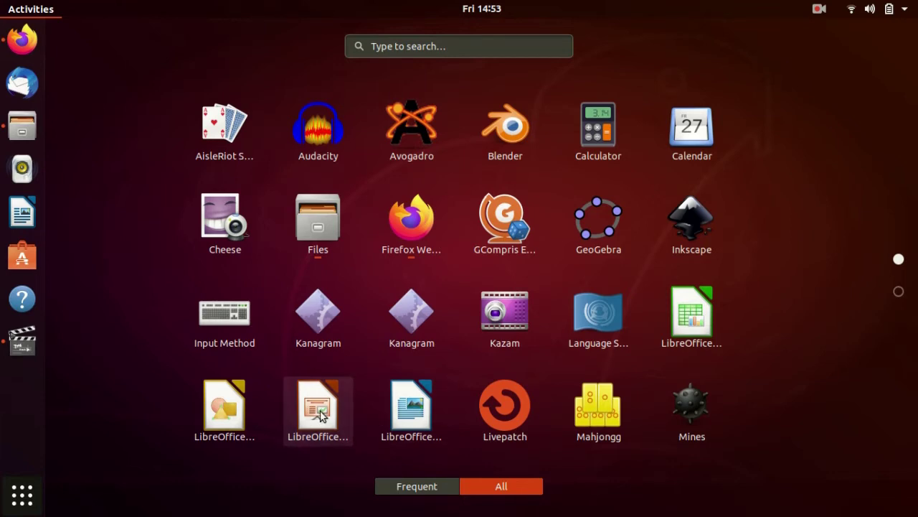
click(320, 412)
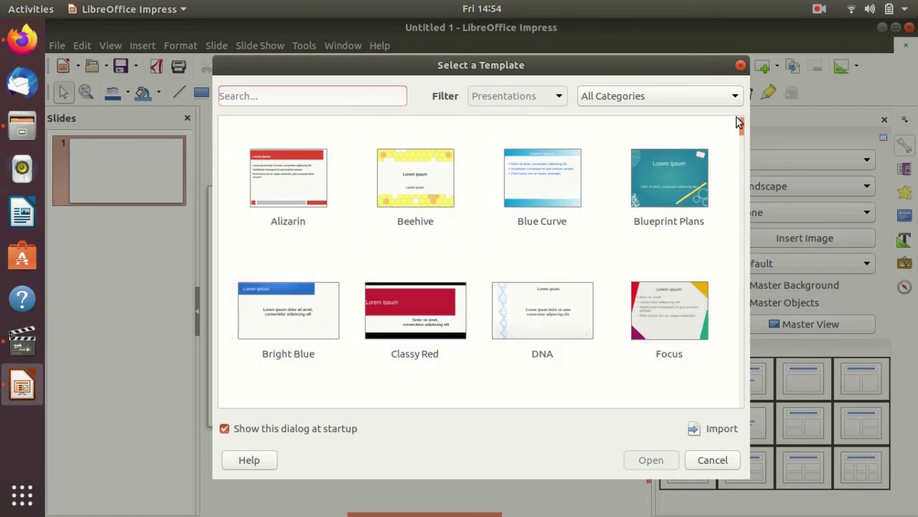
Scroll the template list and select the Lights template
mouse_move(742, 128)
mouse_down()
mouse_move(745, 359)
mouse_move(747, 193)
mouse_move(749, 213)
mouse_up()
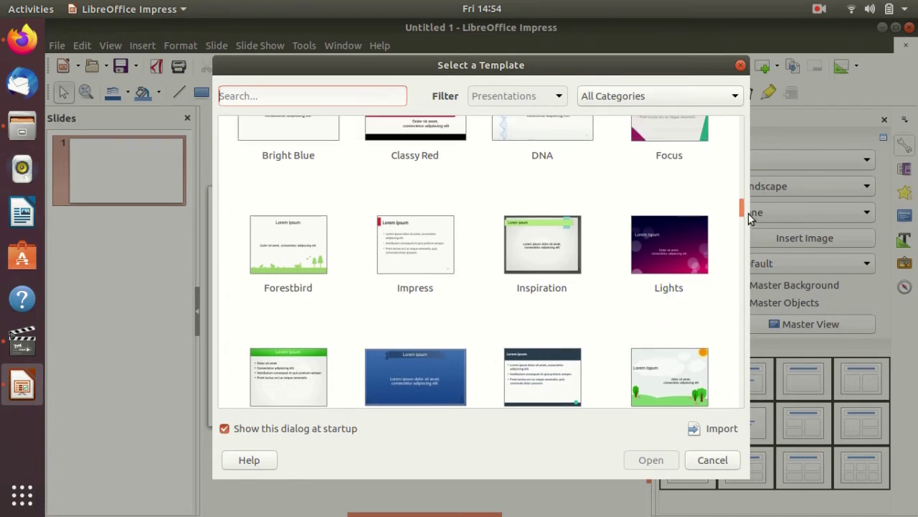
click(663, 250)
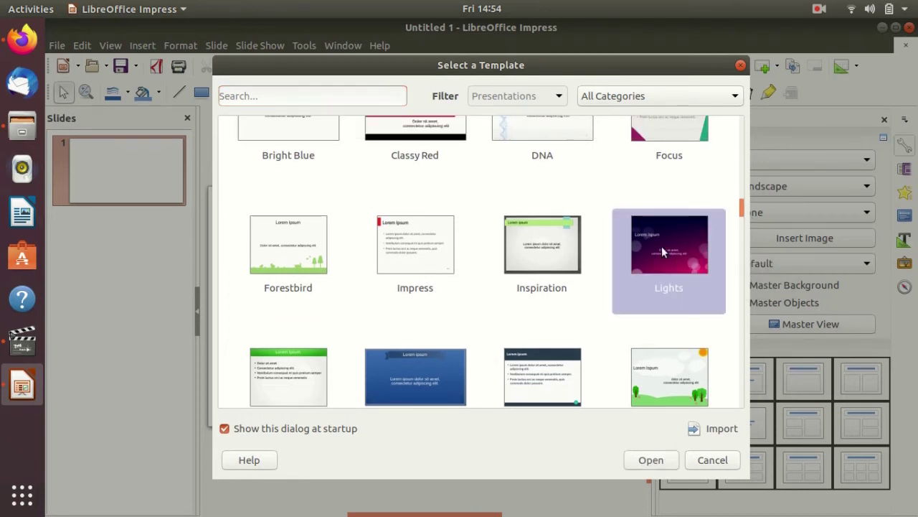
Open the Lights presentation and close the Slides pane and Properties sidebar
click(651, 460)
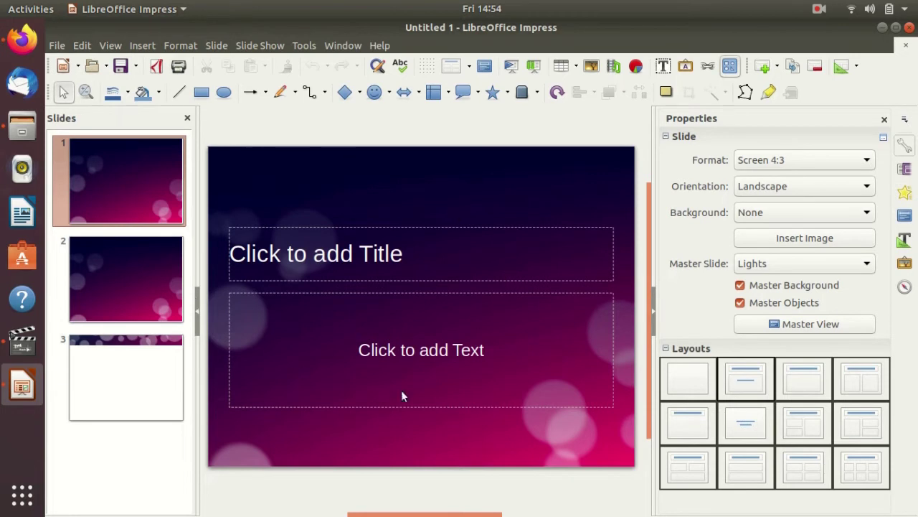
click(189, 119)
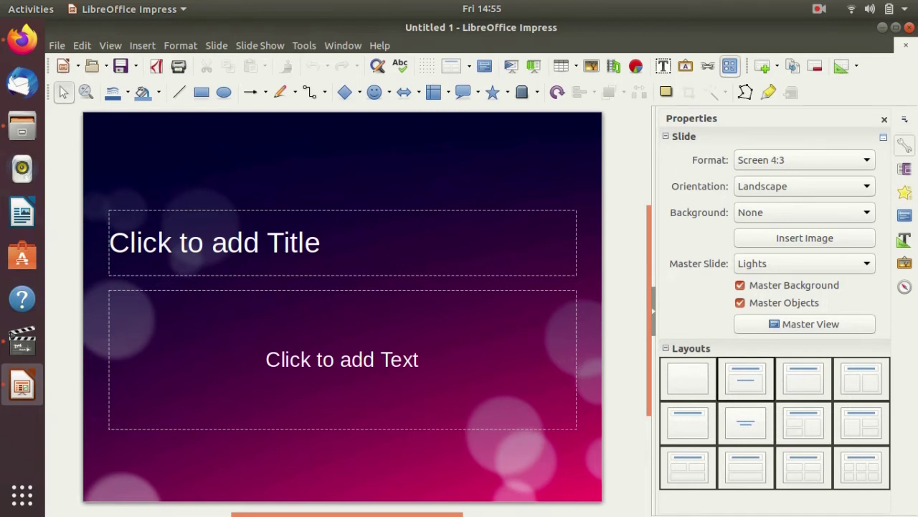
click(885, 119)
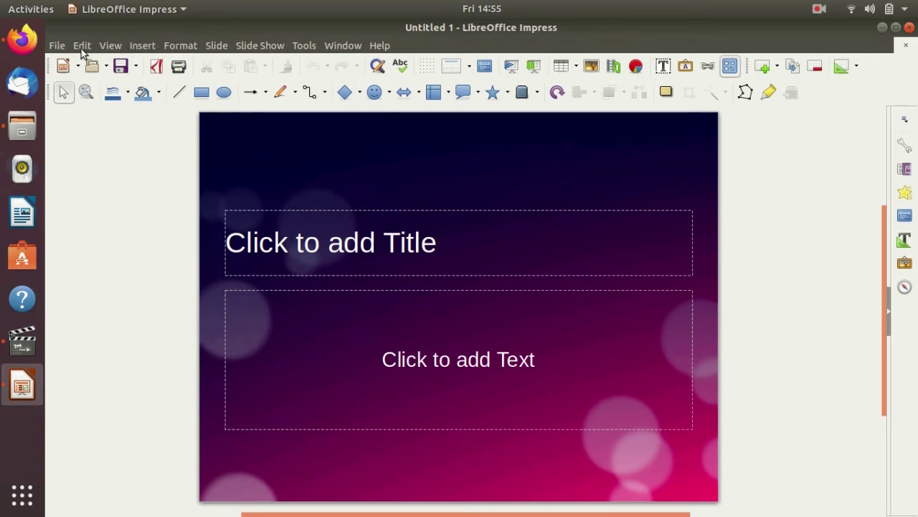
Look through the File, Edit and View menus without choosing anything
click(57, 47)
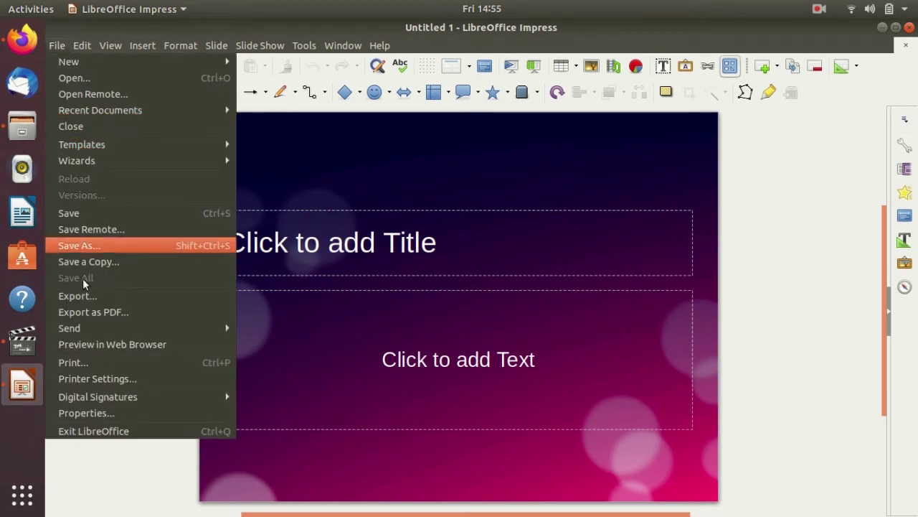
click(80, 44)
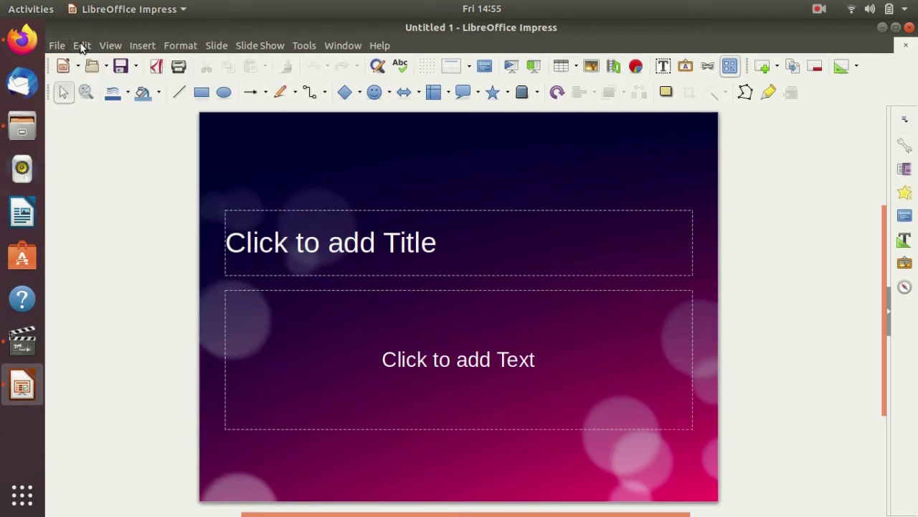
click(79, 43)
click(109, 46)
click(110, 45)
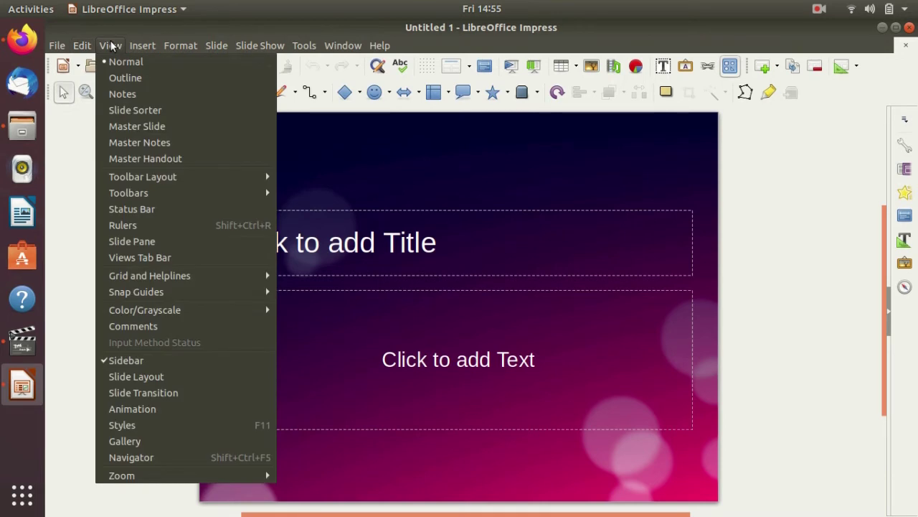
click(69, 185)
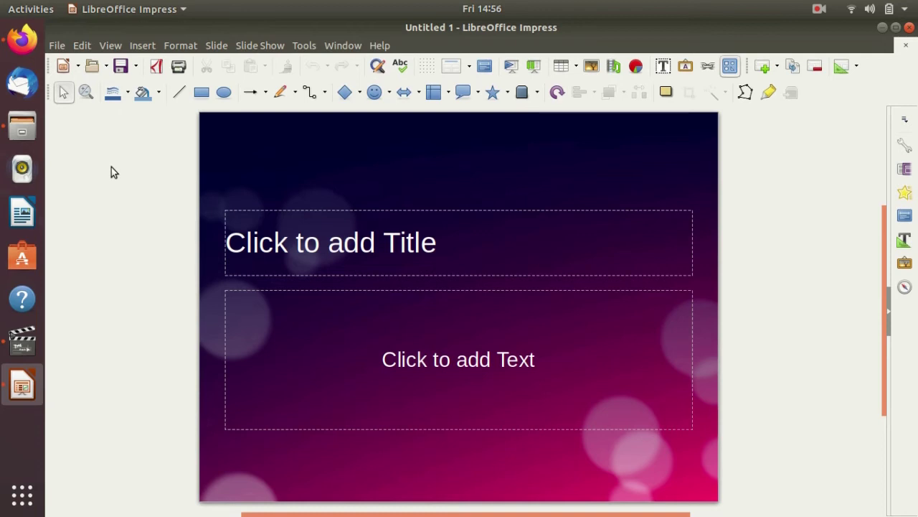
Reopen the Properties sidebar with View > Slide Layout
click(111, 47)
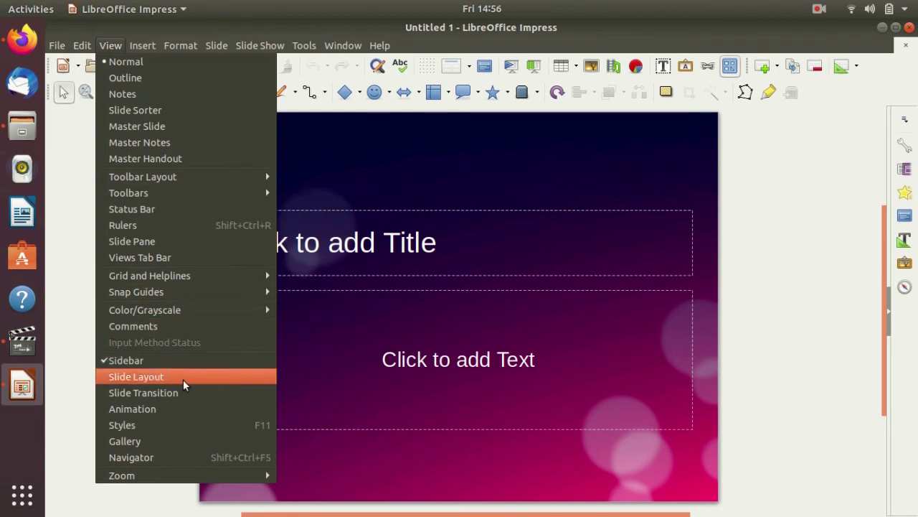
click(183, 379)
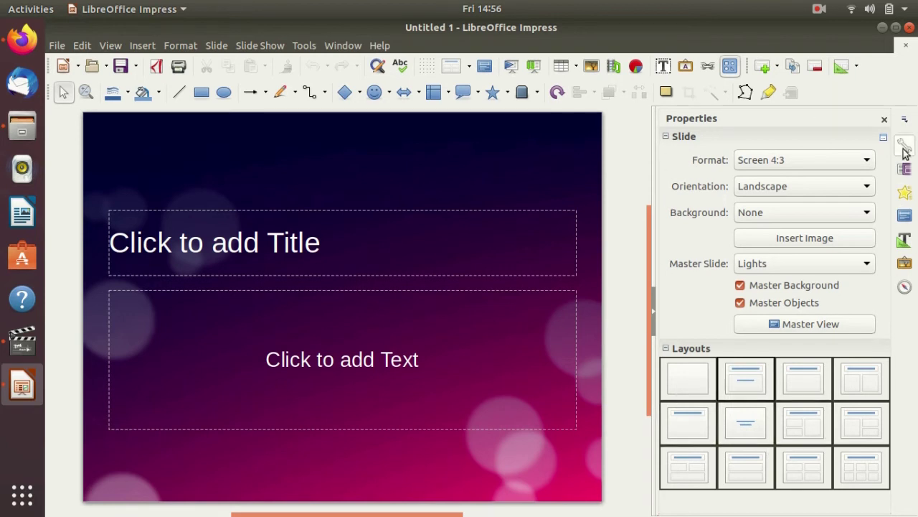
click(109, 45)
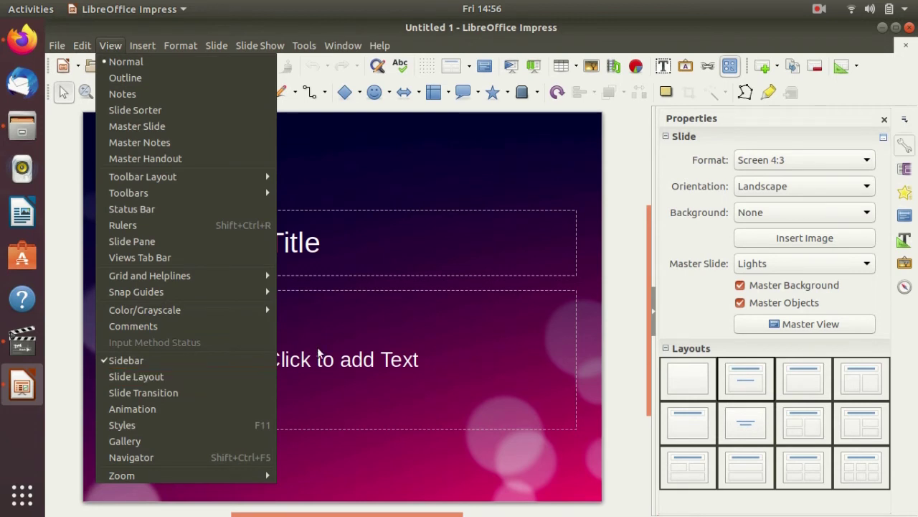
click(449, 333)
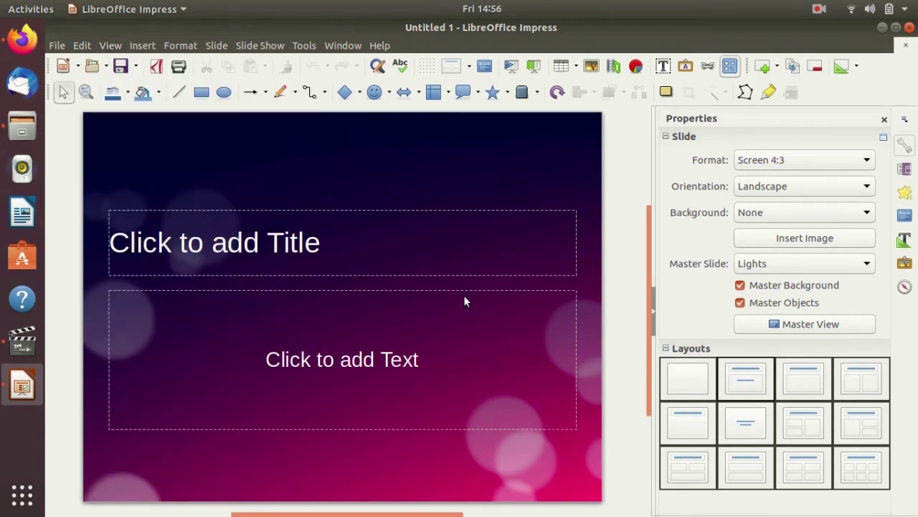
Enter 'ILP' in the title slide's 'Click to add Title' placeholder
click(267, 244)
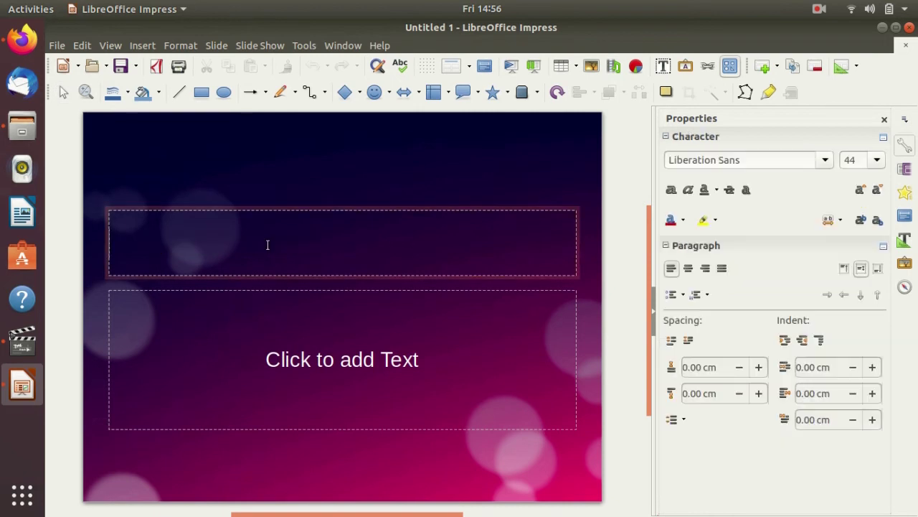
text(ILP)
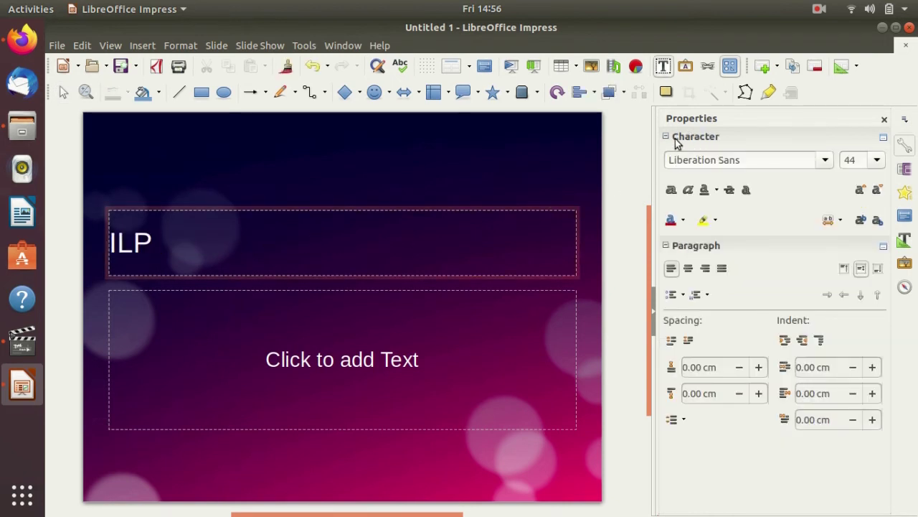
click(532, 186)
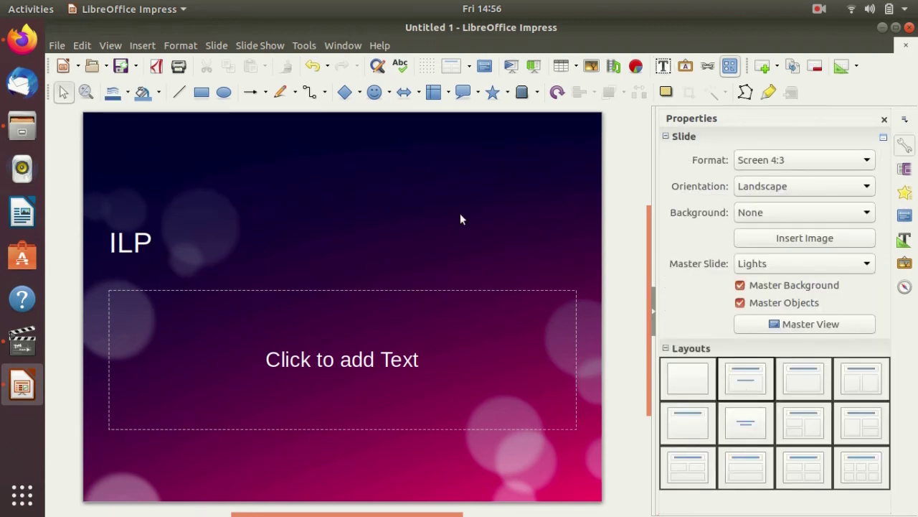
click(148, 244)
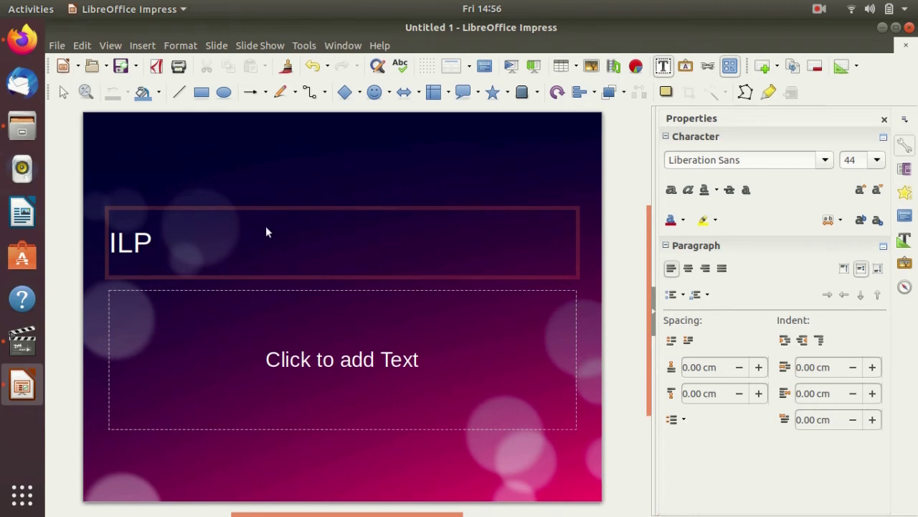
Restore the Slide Pane, view slides 2 and 3, then select slide 1
click(111, 46)
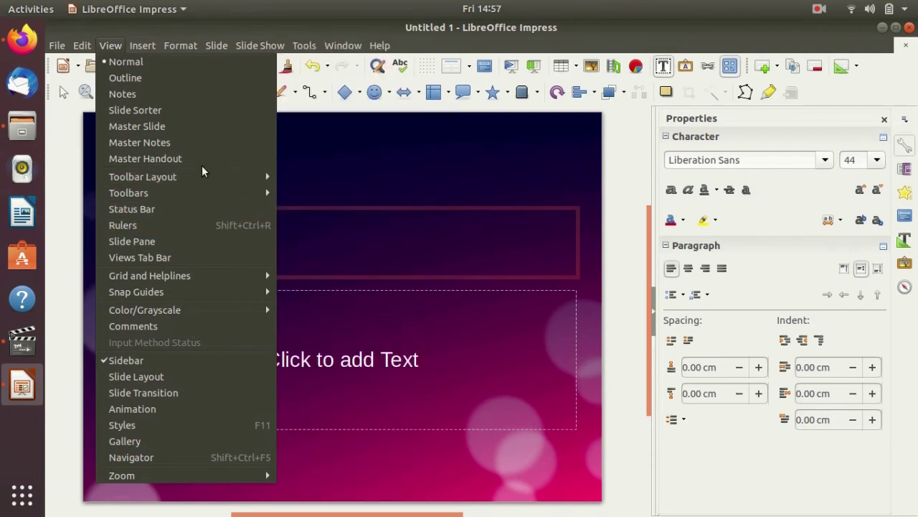
click(172, 244)
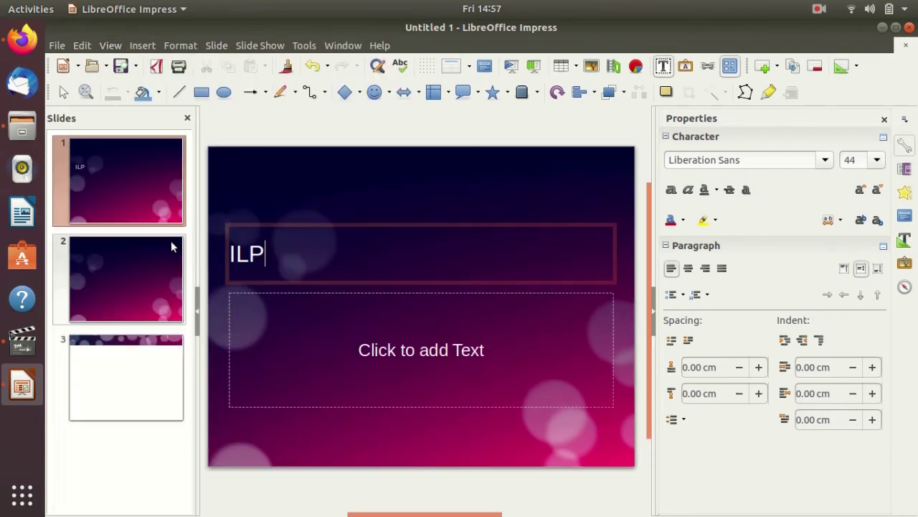
click(149, 273)
click(150, 373)
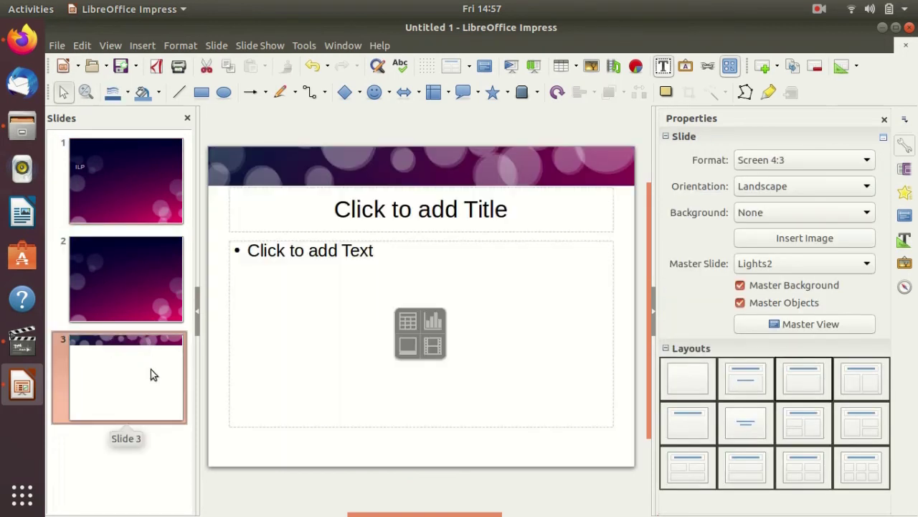
click(148, 192)
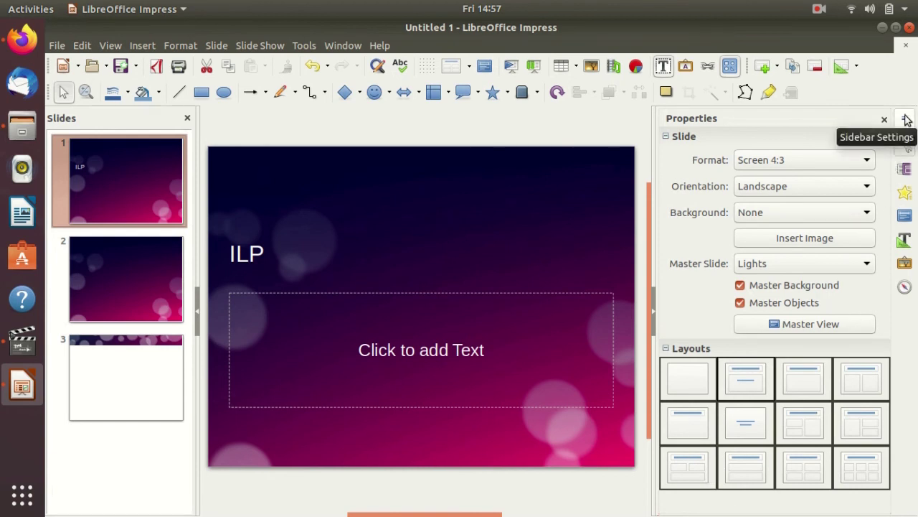
click(906, 170)
click(908, 195)
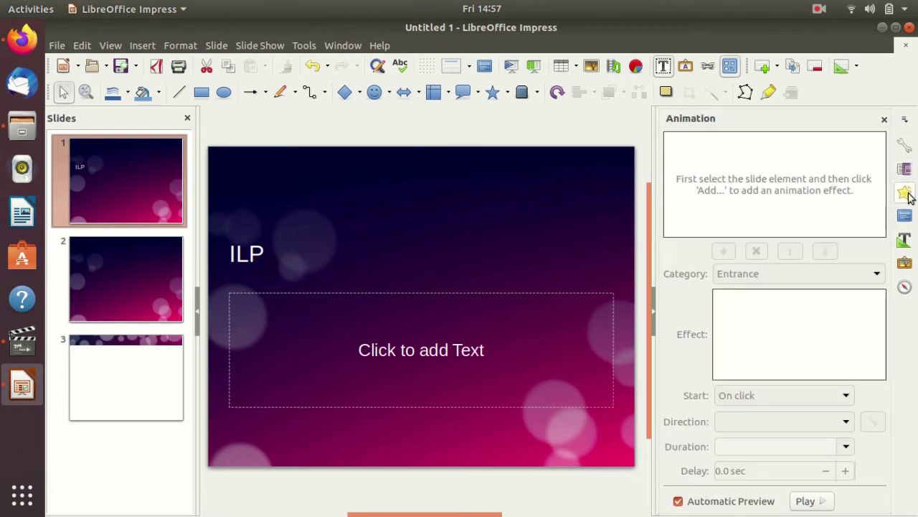
click(904, 216)
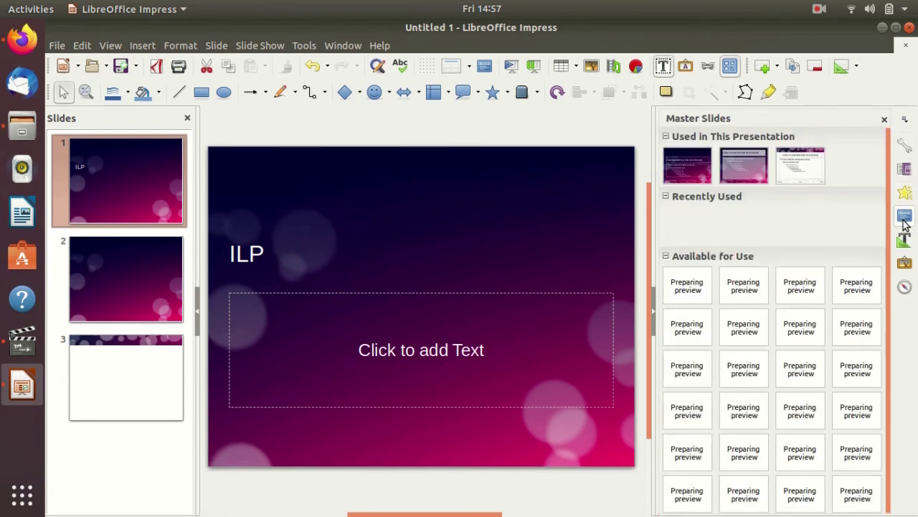
click(905, 192)
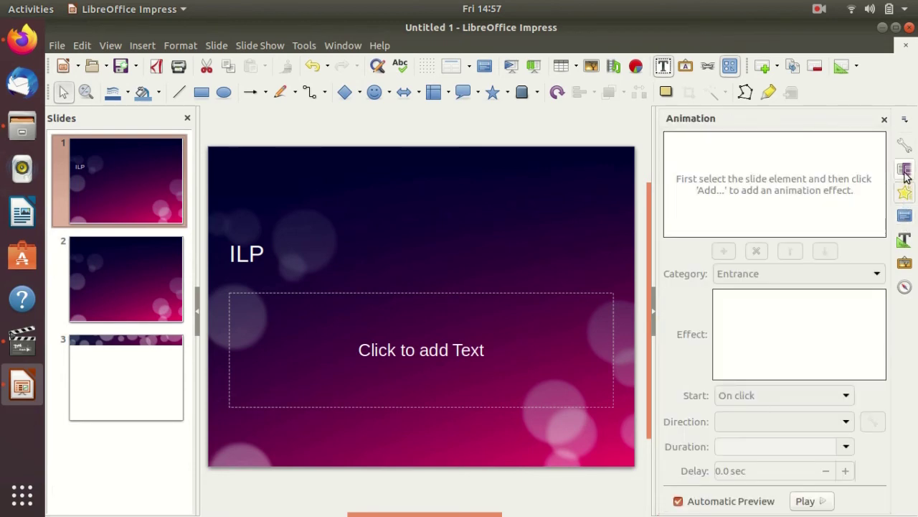
click(905, 174)
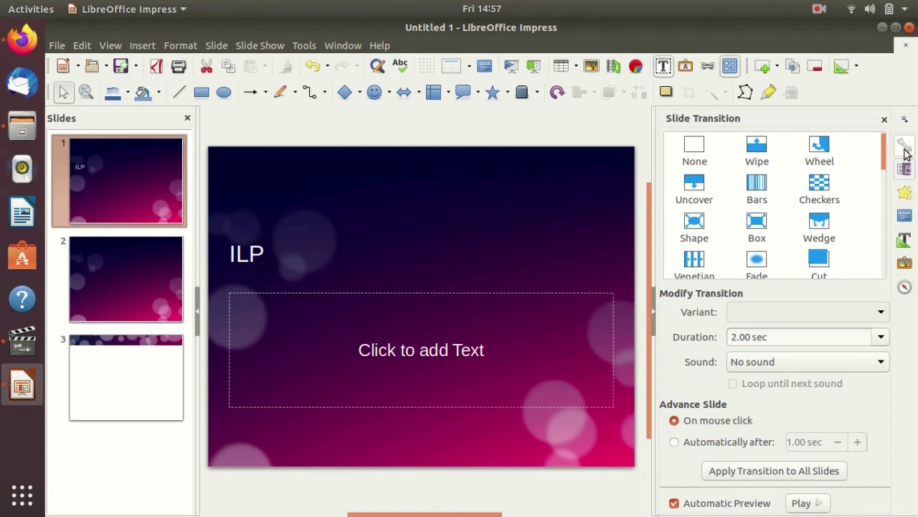
click(905, 147)
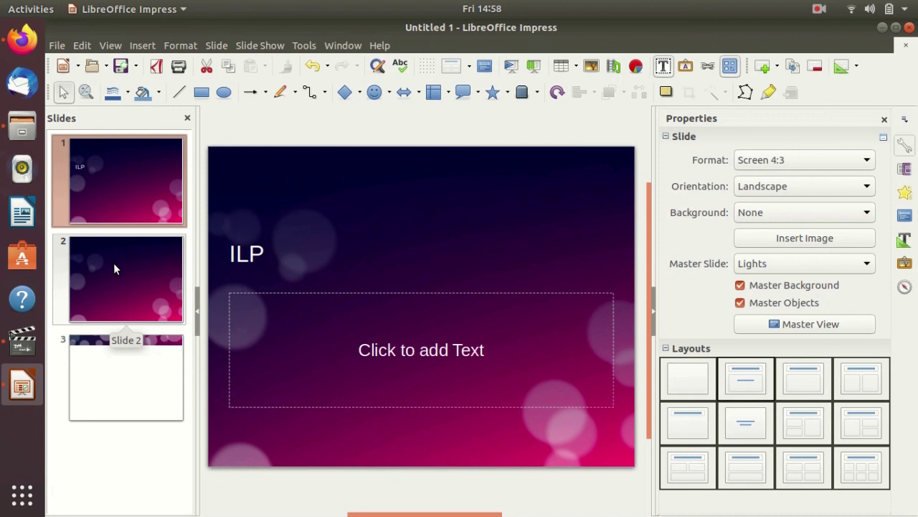
click(633, 72)
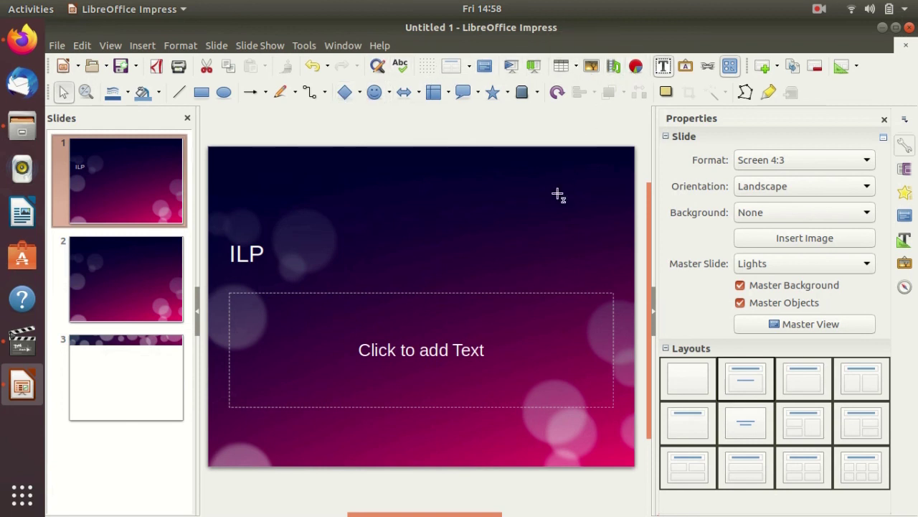